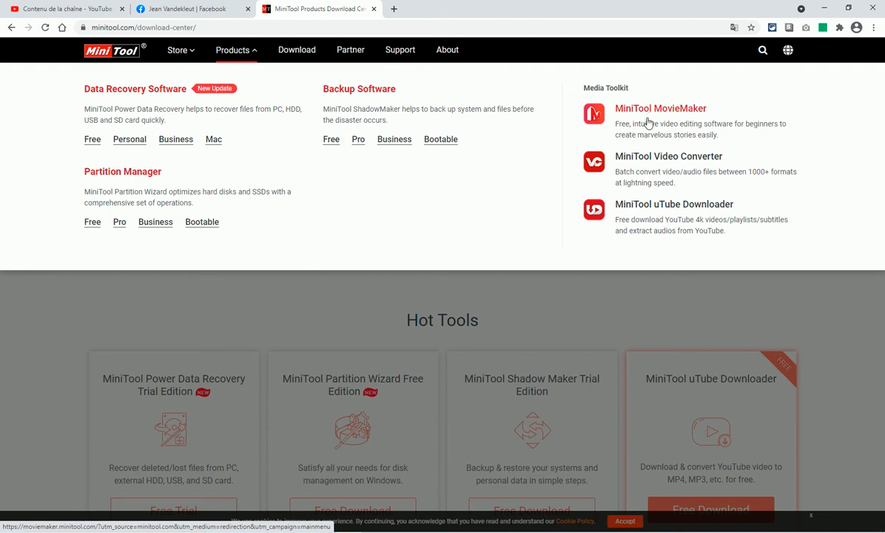
- Leave the browser and open MiniTool MovieMaker from the desktop
left_click(821, 13)
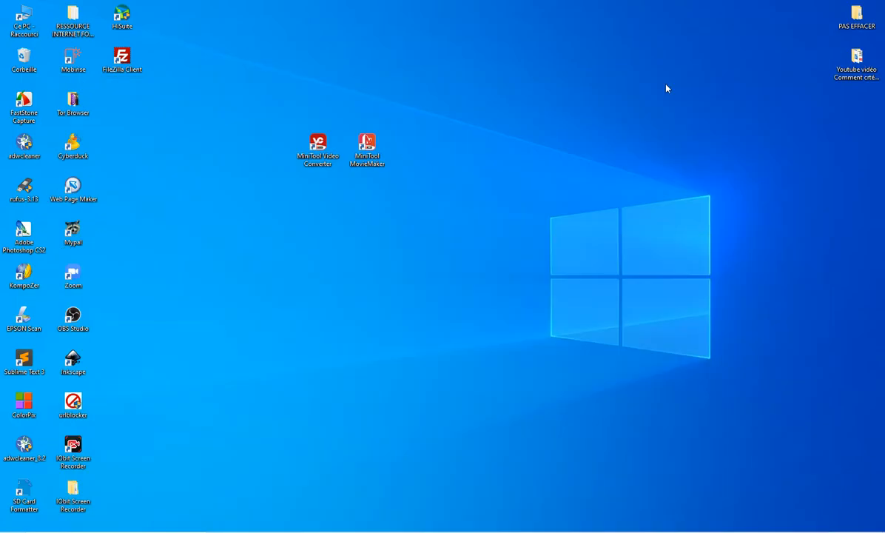
double_click(368, 147)
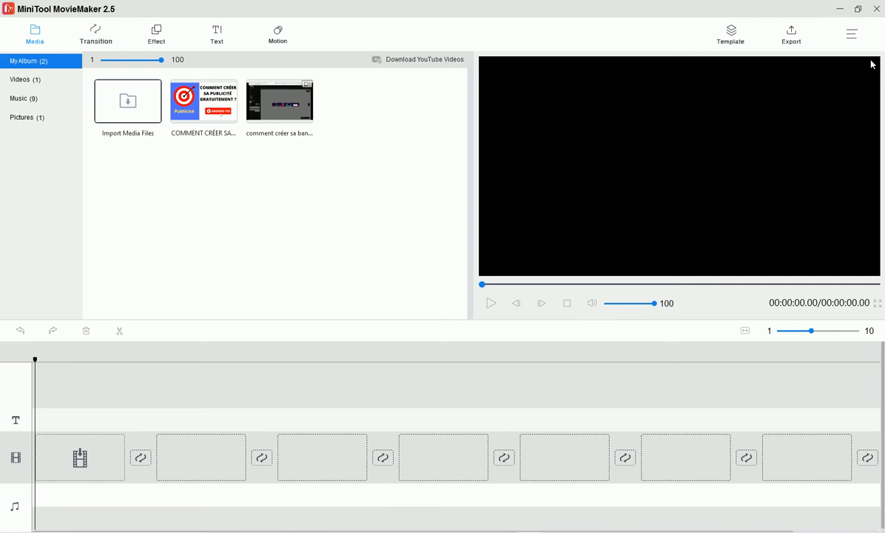
- Switch the interface to DarkSkin, and return it to LightSkin
left_click(852, 37)
mouse_move(780, 94)
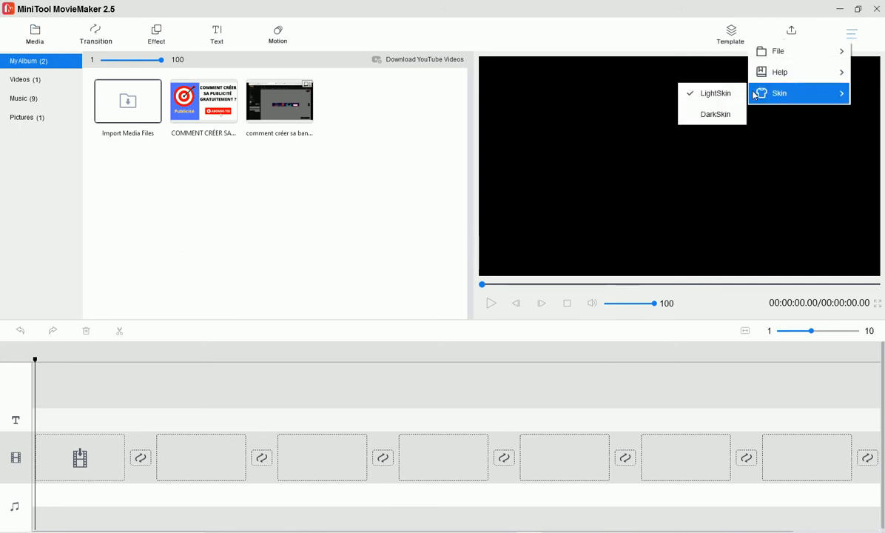
left_click(713, 116)
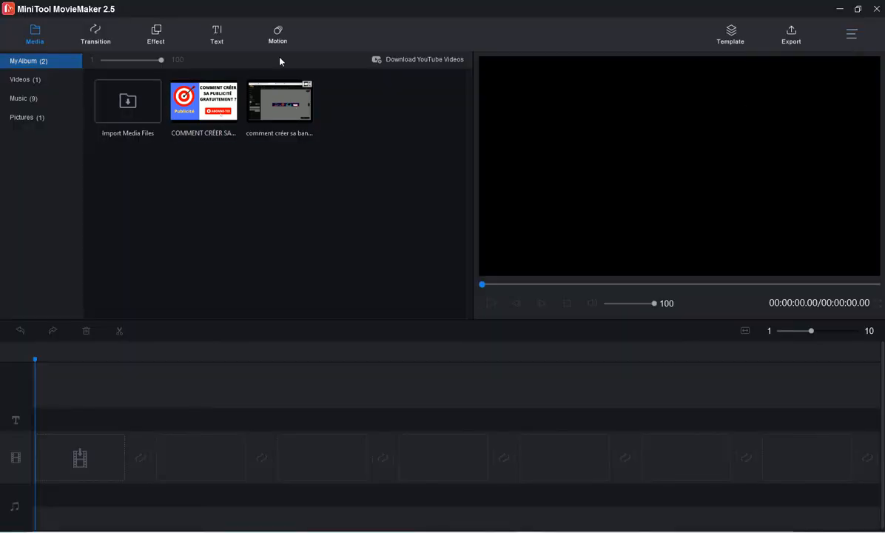
left_click(856, 35)
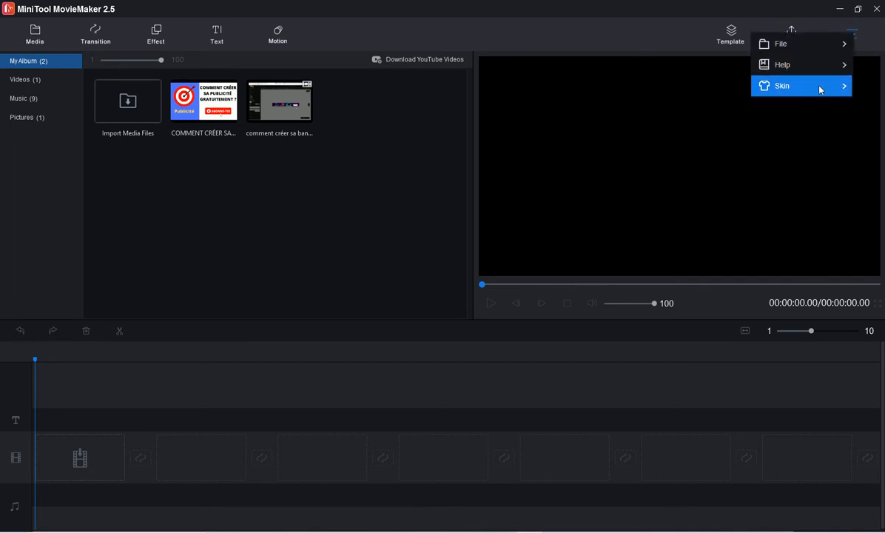
mouse_move(819, 85)
left_click(717, 87)
- Delete both the existing image and the video from My Album
left_click(196, 112)
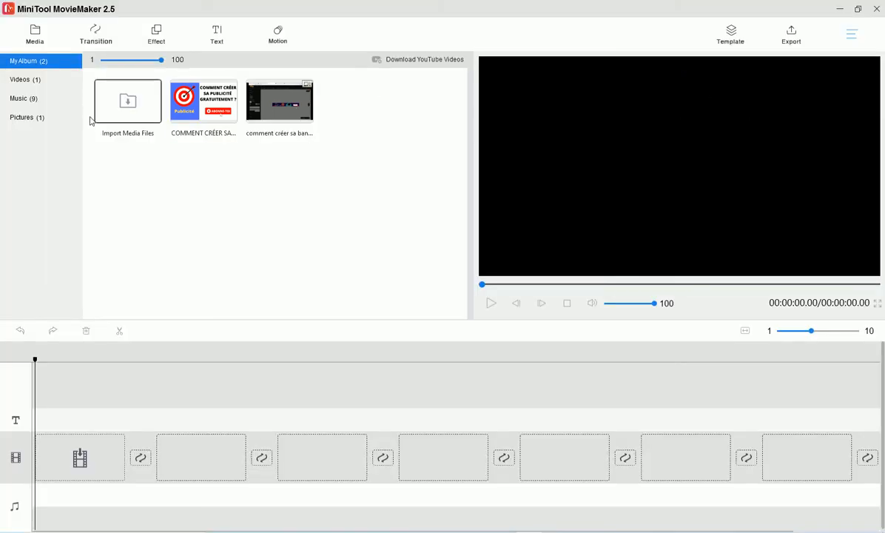
right_click(204, 93)
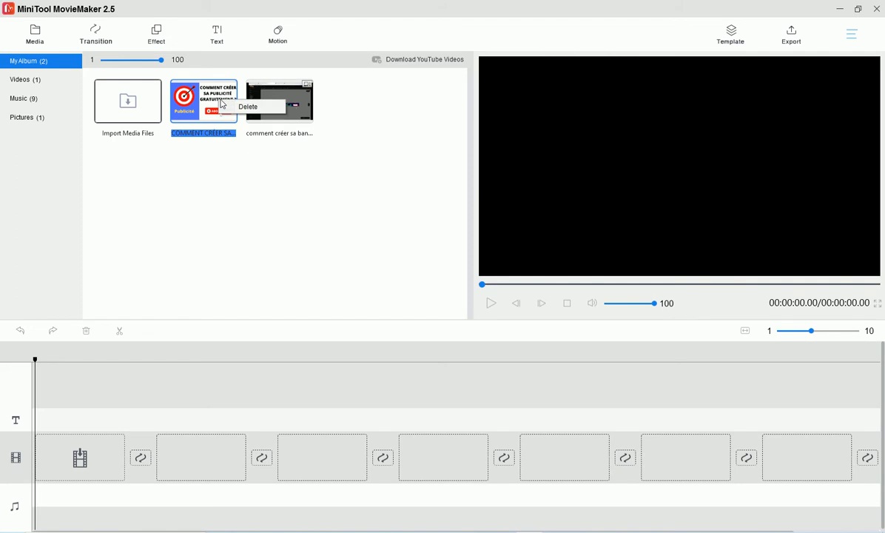
left_click(227, 104)
right_click(207, 121)
left_click(221, 113)
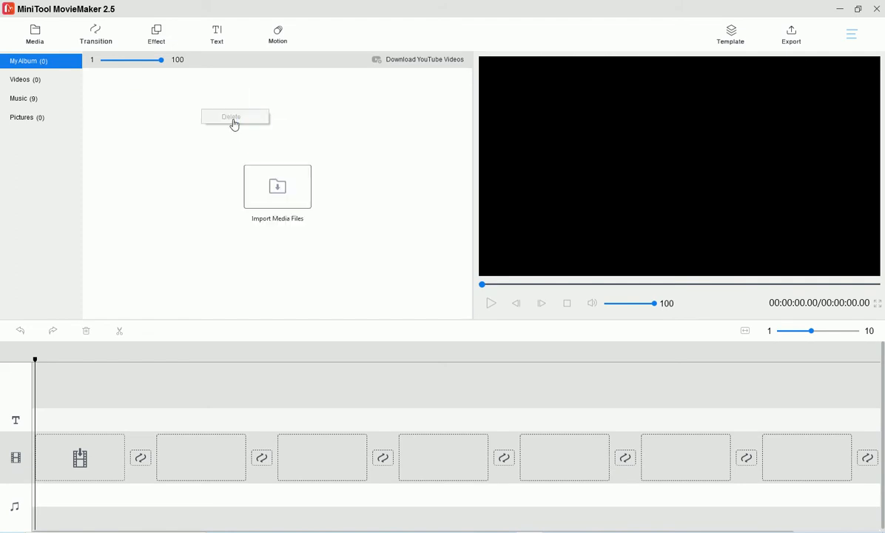
- Import the "comment créer sa banniere de publicité gratuitement" video and the "COMMENT CRÉER SA PUBLICITÉ GRATUITEMENT" image into the album
left_click(278, 188)
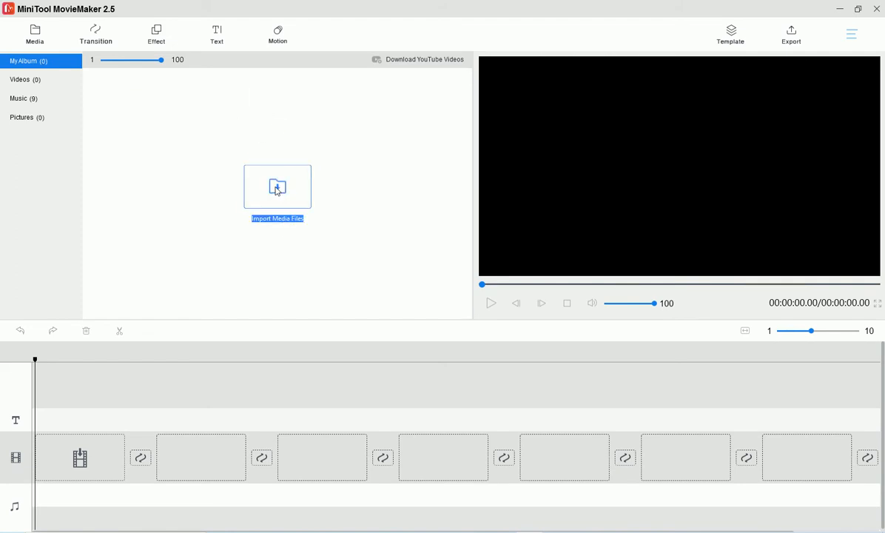
double_click(140, 185)
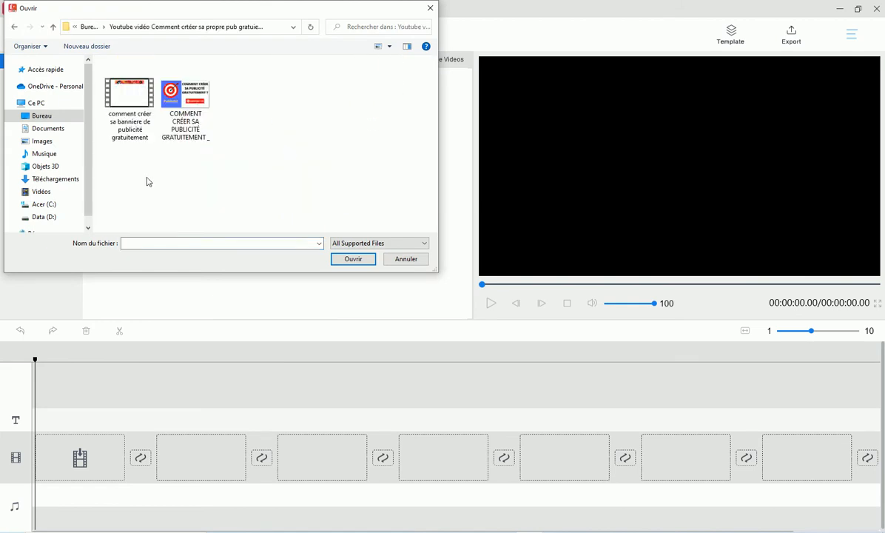
left_click_drag(251, 100, 126, 148)
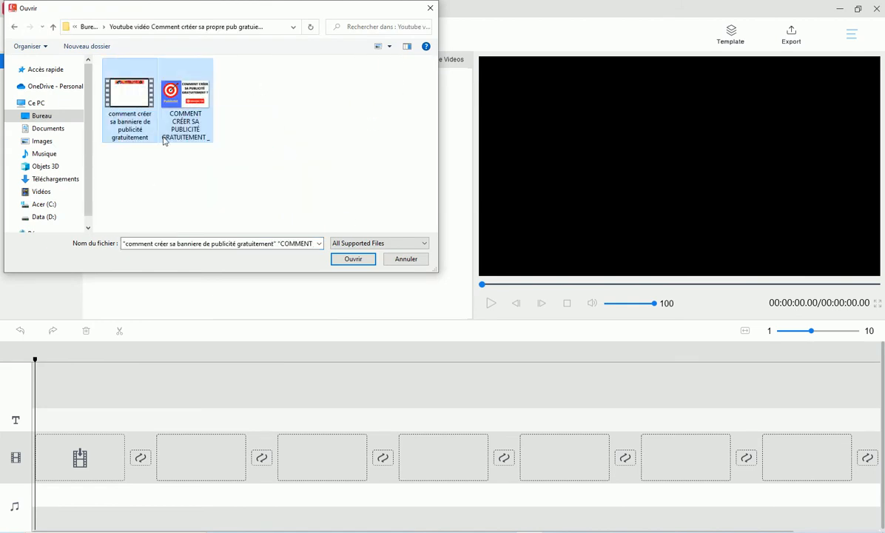
left_click(352, 259)
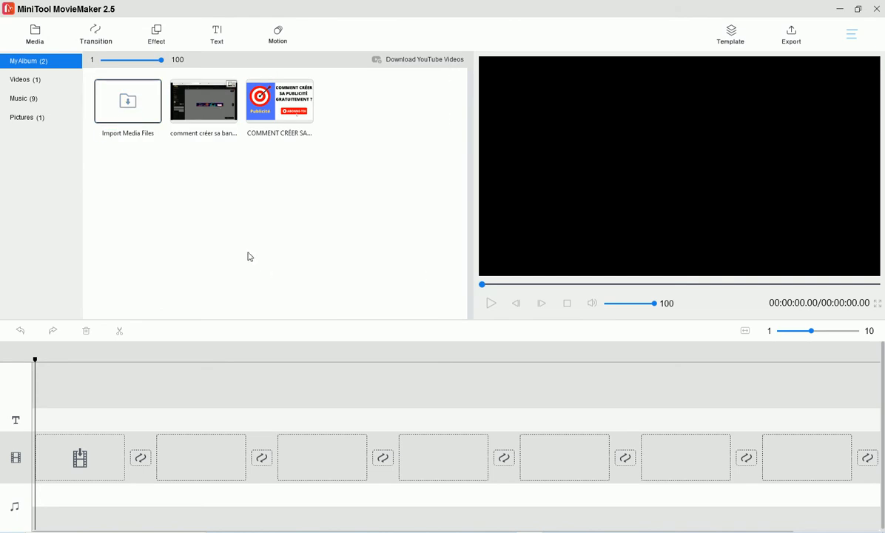
- Place the advertising title image first on the video track, followed by the banner tutorial video
mouse_move(299, 104)
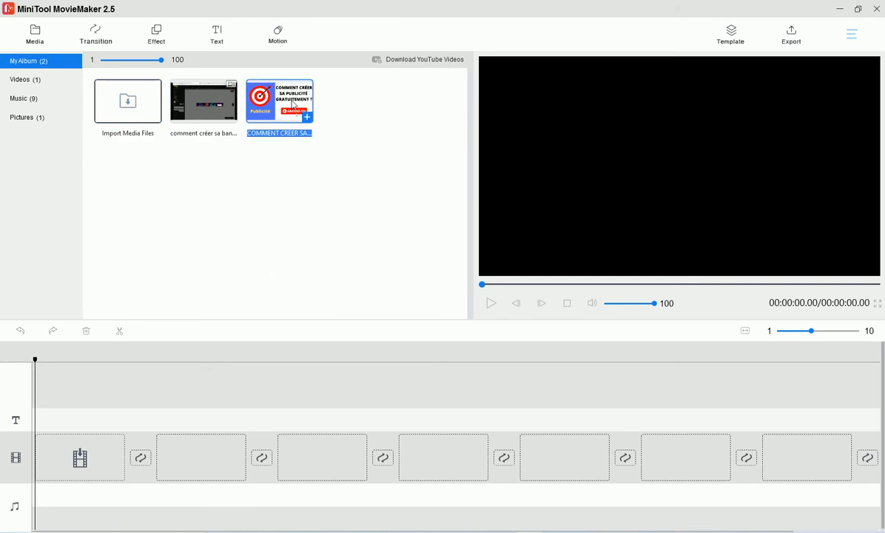
left_click_drag(285, 104, 91, 462)
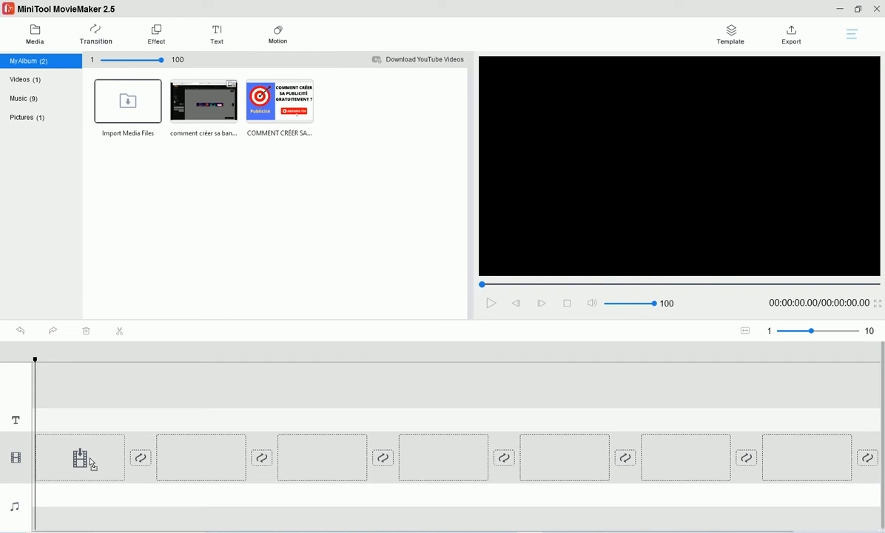
left_click_drag(90, 462, 92, 462)
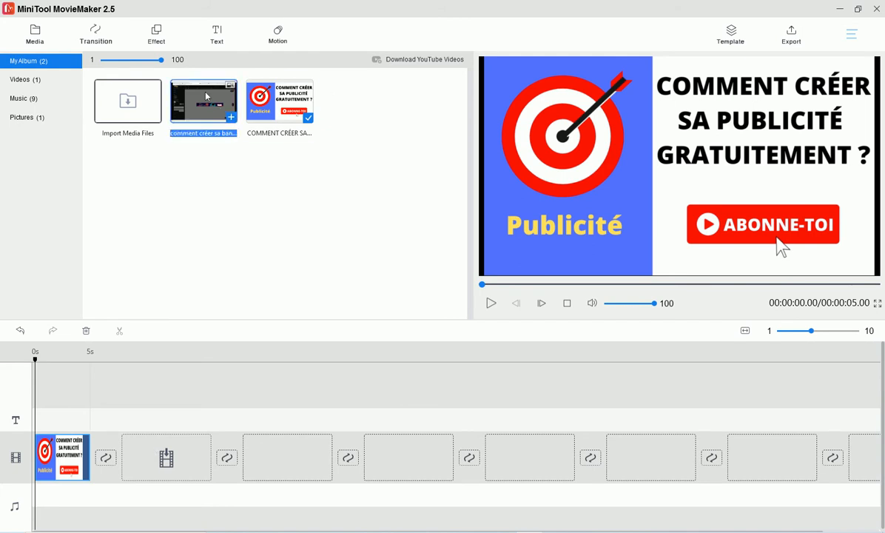
left_click_drag(191, 466, 191, 466)
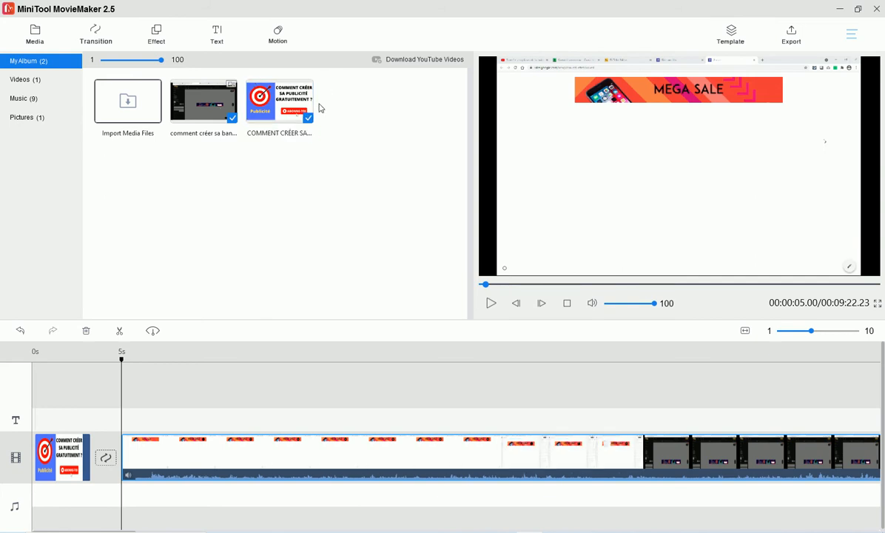
left_click(279, 104)
mouse_move(284, 113)
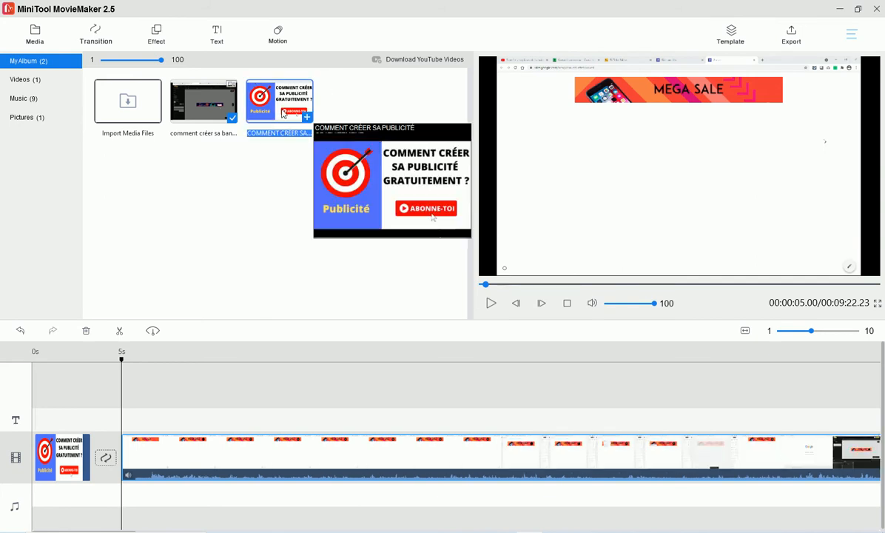
left_click(208, 109)
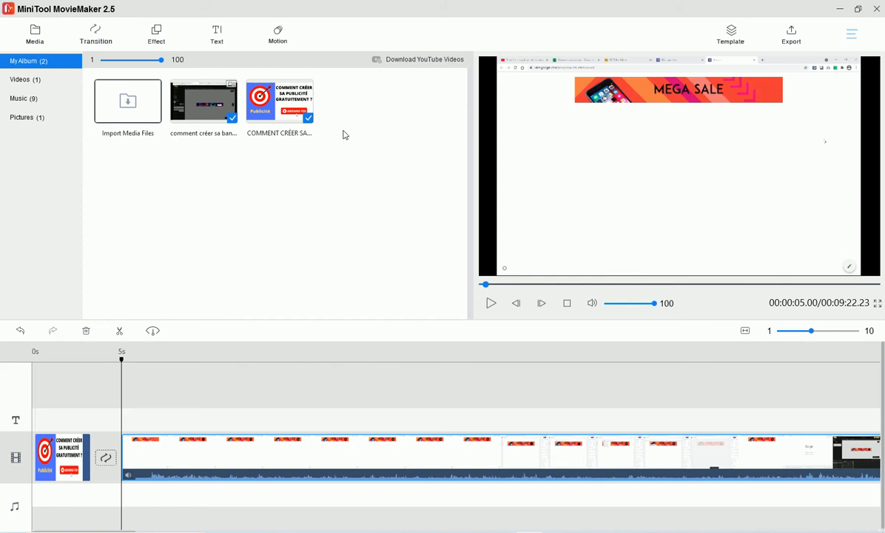
- Apply the CrazyParametricFun transition between the title image and the video
left_click(102, 43)
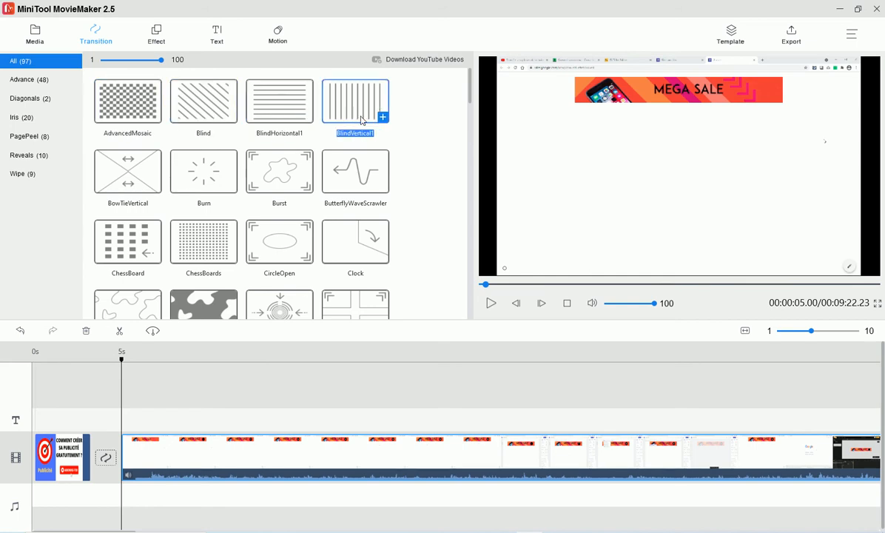
scroll(347, 244, "down", 1)
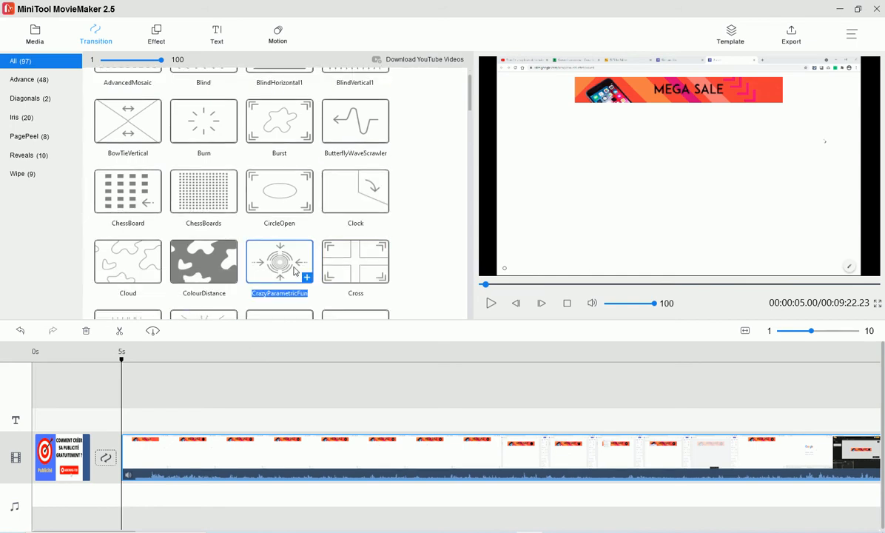
left_click_drag(262, 249, 112, 464)
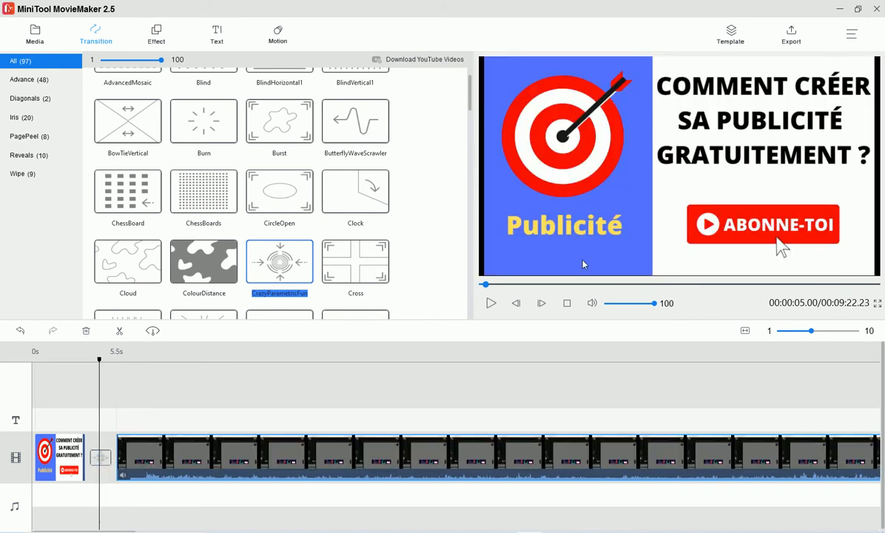
left_click(280, 270)
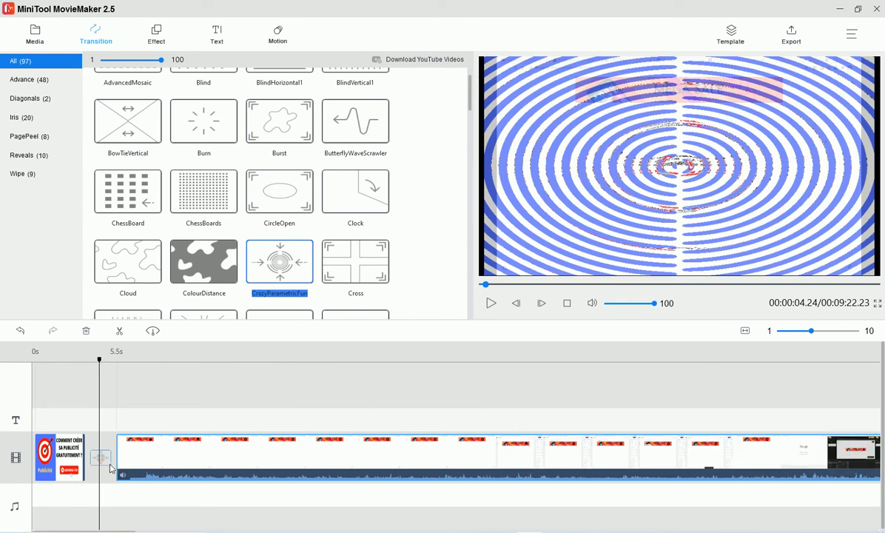
- Play the timeline from within the title image to preview the CrazyParametricFun transition
left_click(71, 368)
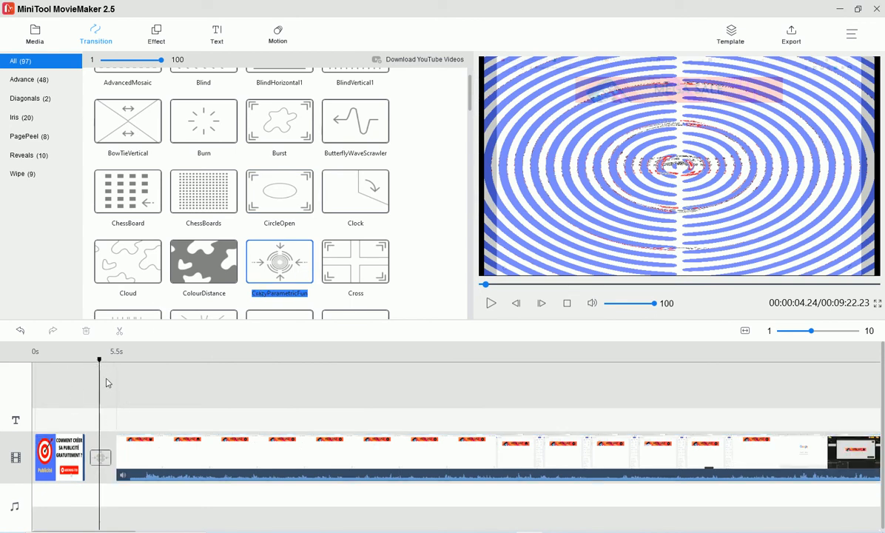
left_click_drag(99, 364, 55, 366)
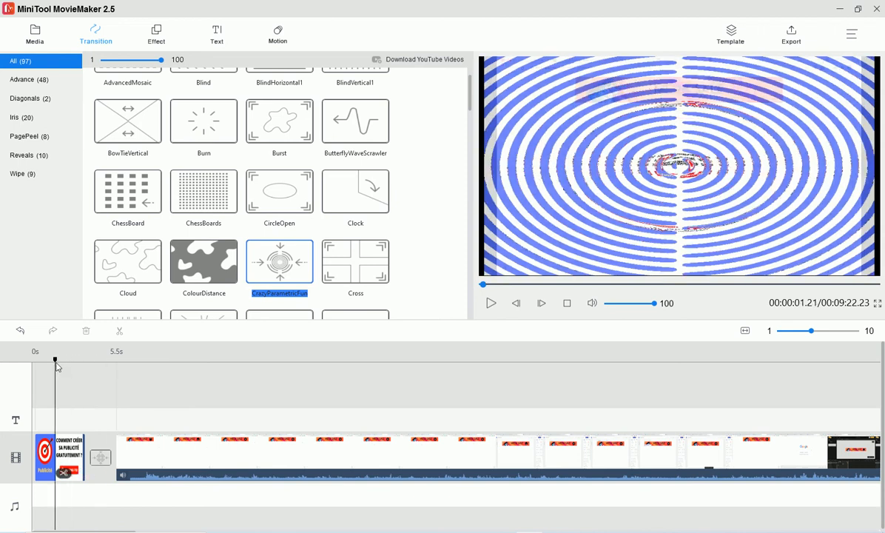
left_click(490, 304)
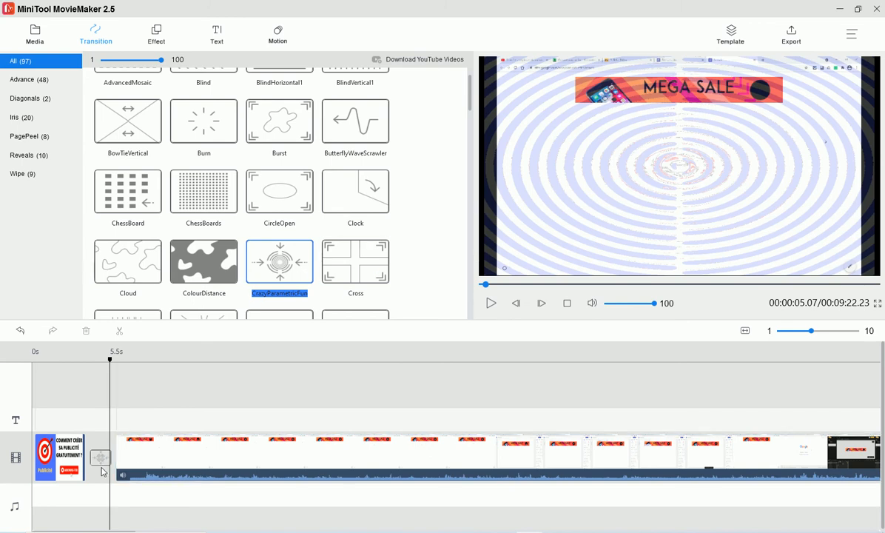
- Replace the transition between the title image and the video with CrossZoom
left_click(357, 252)
scroll(357, 252, "down", 1)
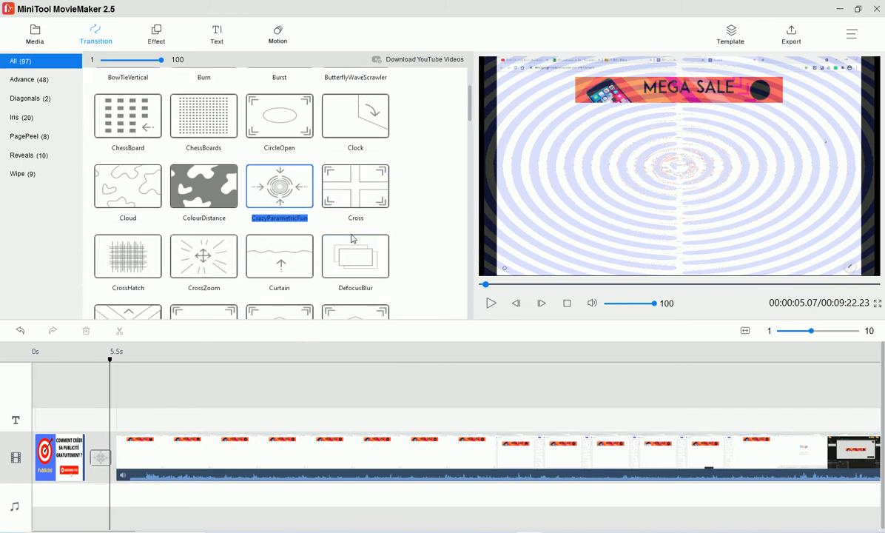
left_click_drag(204, 256, 102, 458)
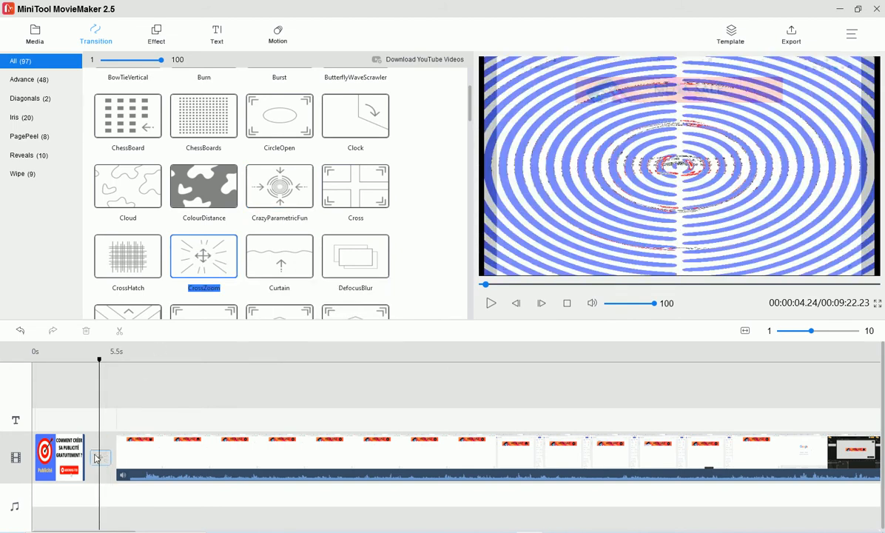
- Play the timeline from just before the CrossZoom transition to preview it, and pause once the video has started
left_click_drag(99, 360, 75, 362)
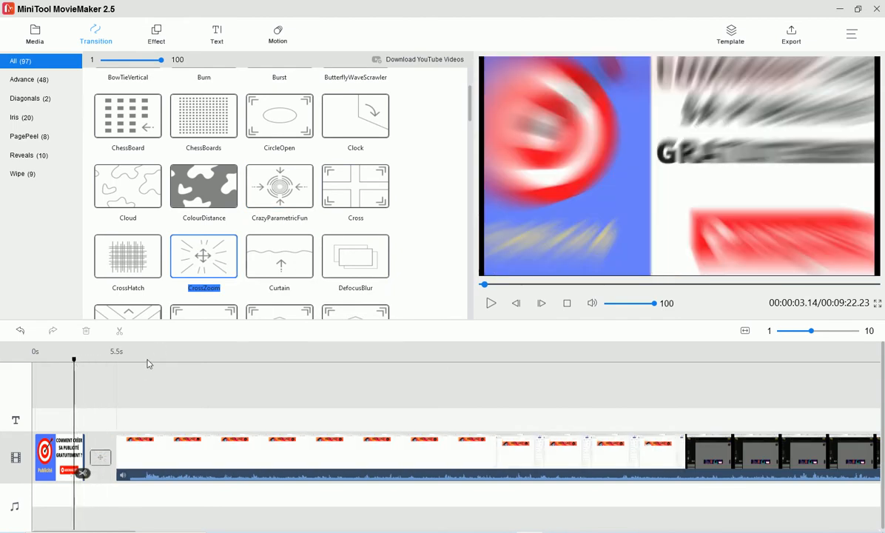
left_click(491, 303)
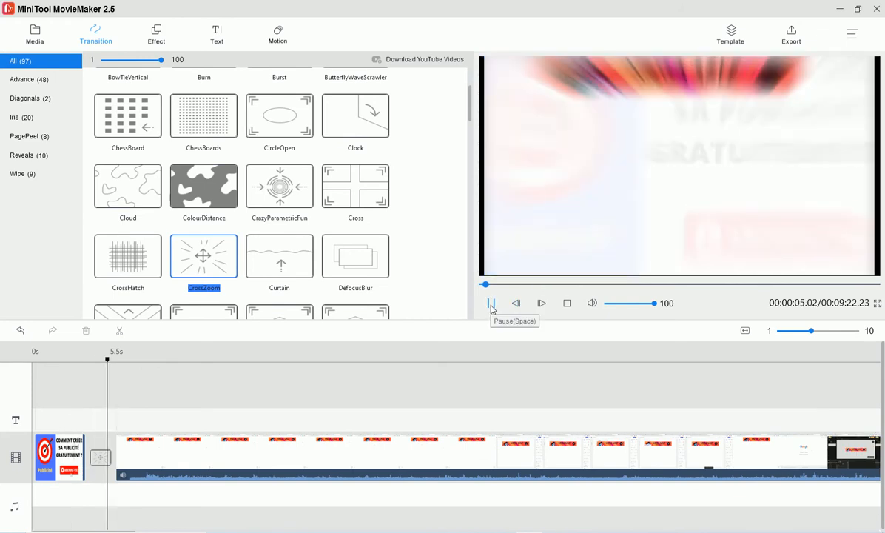
left_click(490, 303)
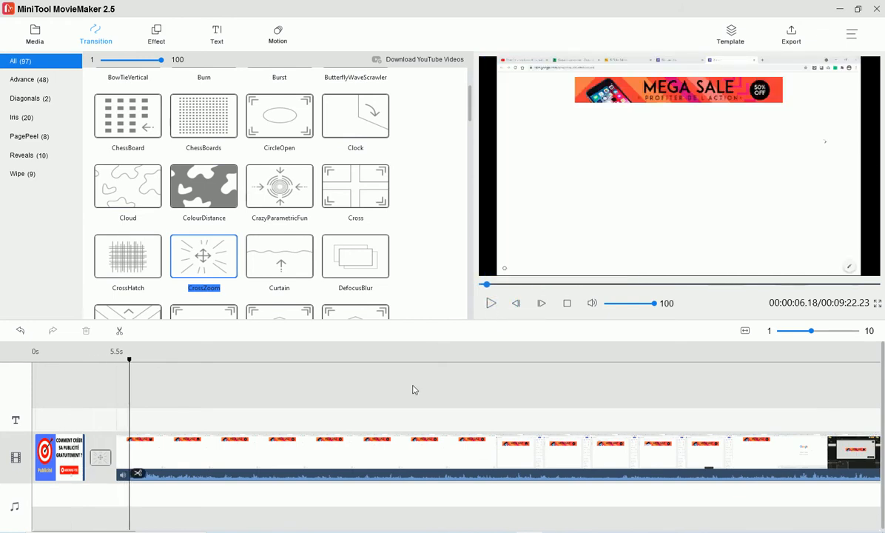
- Browse the rest of the transition library and look at the available effects
mouse_move(350, 270)
left_click_drag(469, 104, 469, 159)
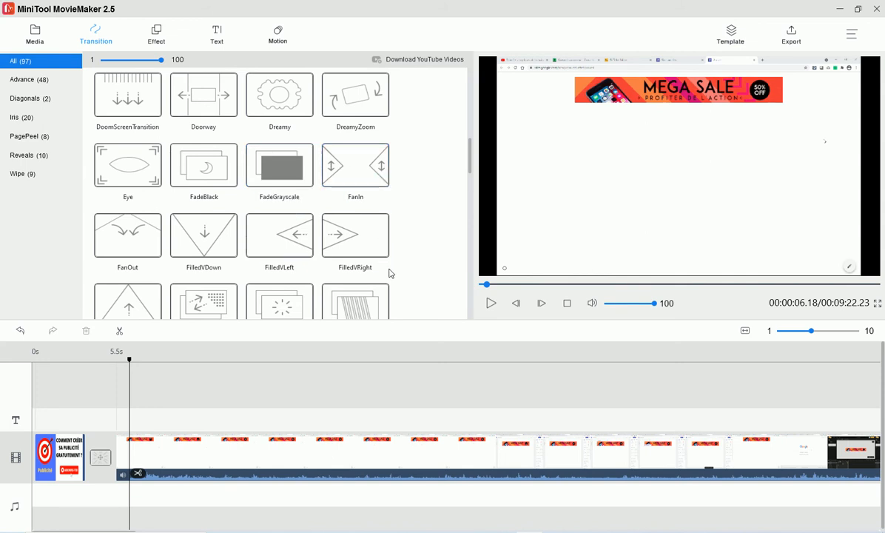
left_click_drag(469, 163, 472, 259)
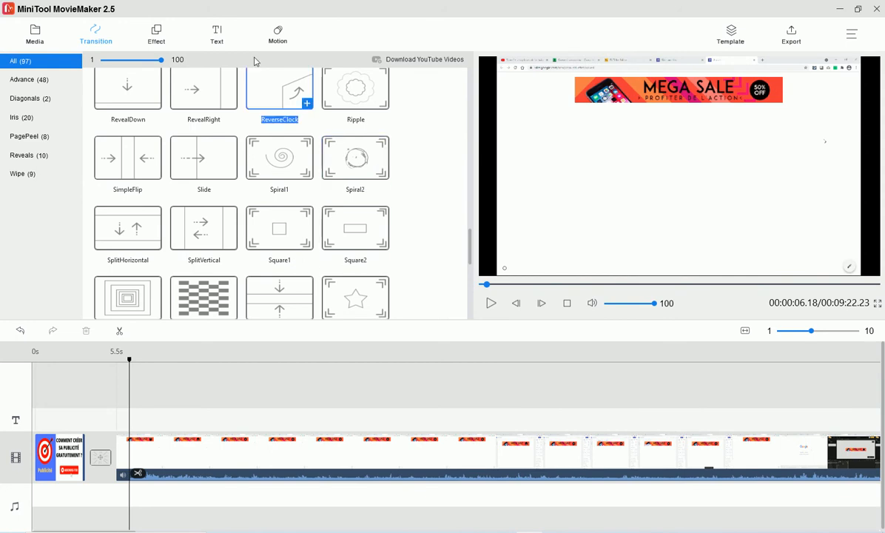
left_click(156, 35)
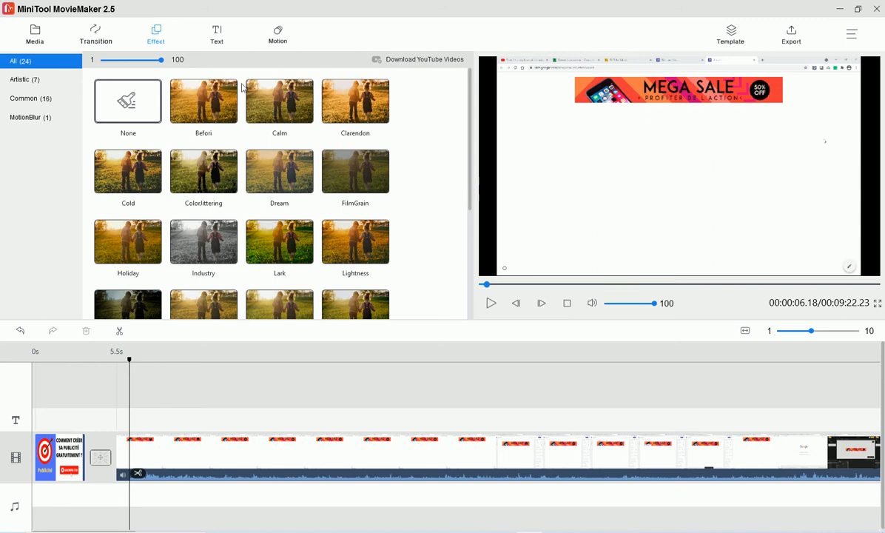
- Look through the text templates and preview the Caption3 style
left_click(218, 46)
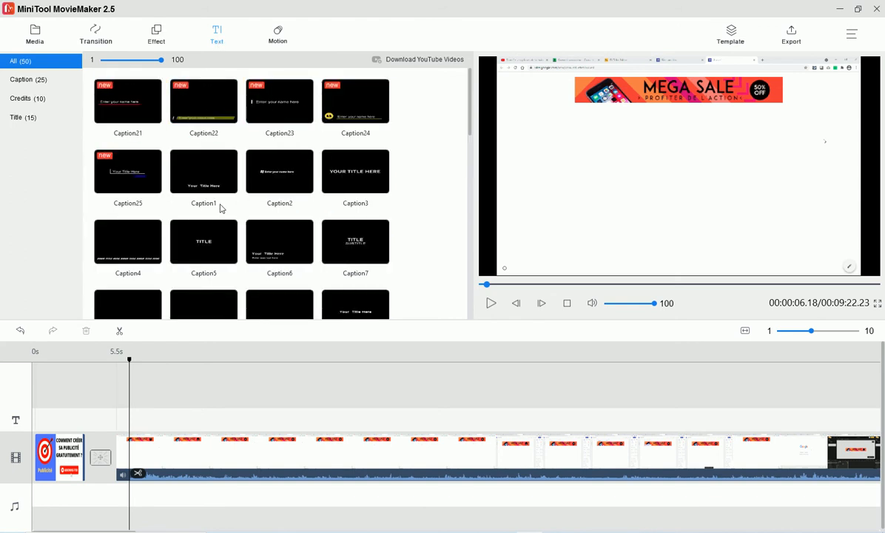
mouse_move(209, 190)
mouse_move(337, 183)
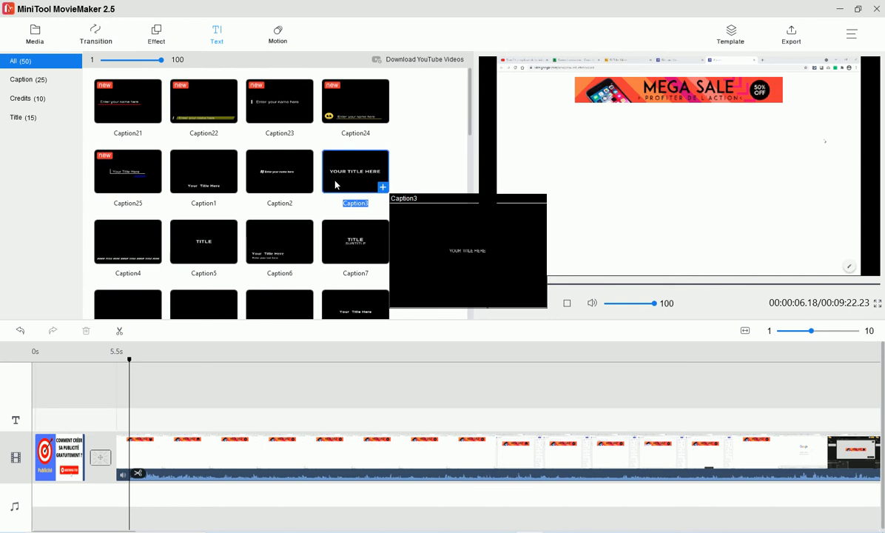
- Look through the caption styles and add Caption15 to the text track at about 6 s, near the start of the video
scroll(345, 180, "down", 1)
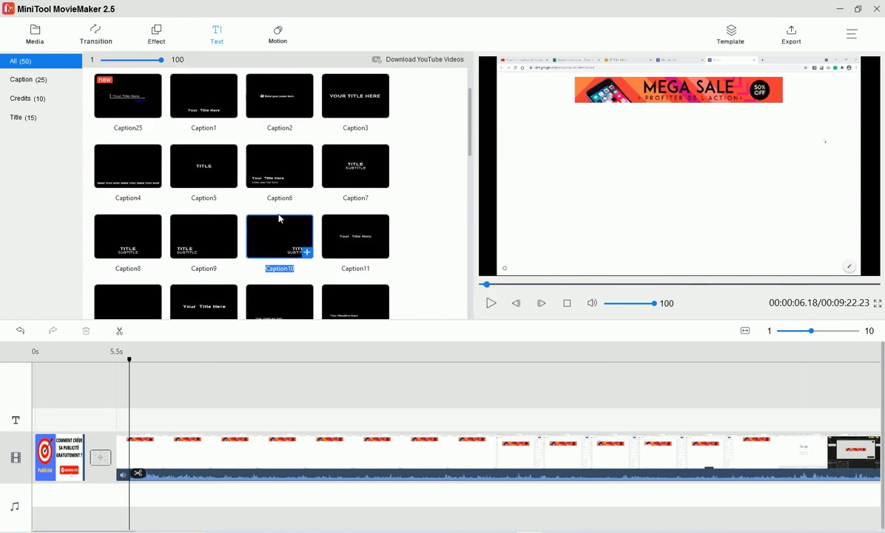
mouse_move(285, 183)
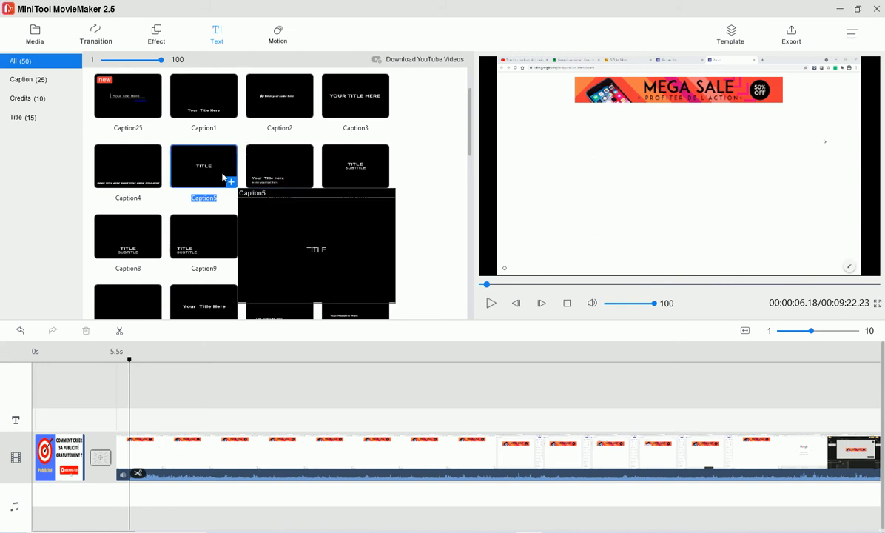
scroll(351, 281, "down", 1)
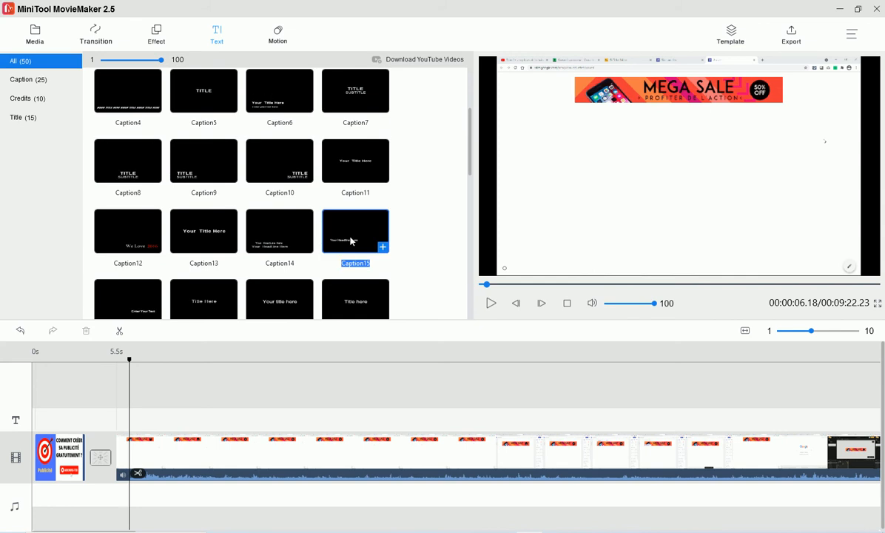
mouse_move(352, 240)
left_click(492, 302)
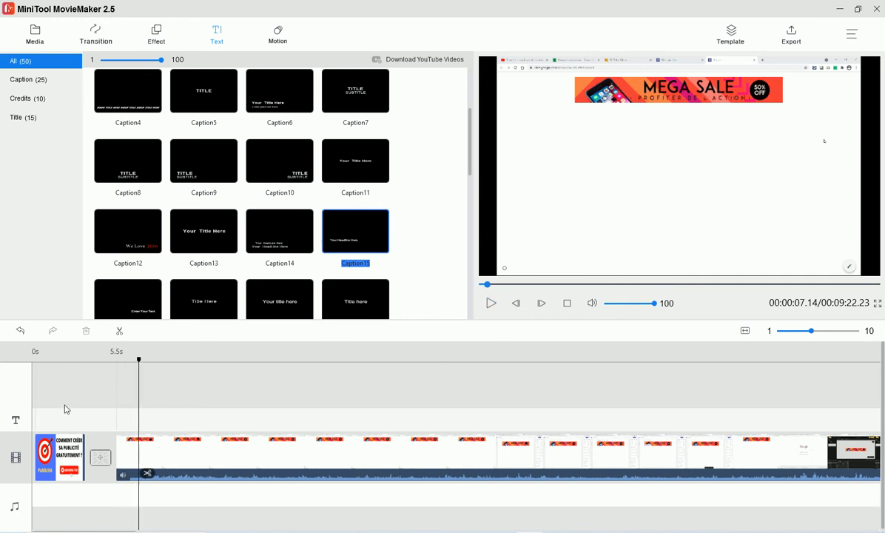
mouse_move(138, 361)
left_mouse_down()
mouse_move(51, 367)
mouse_move(126, 368)
left_mouse_up()
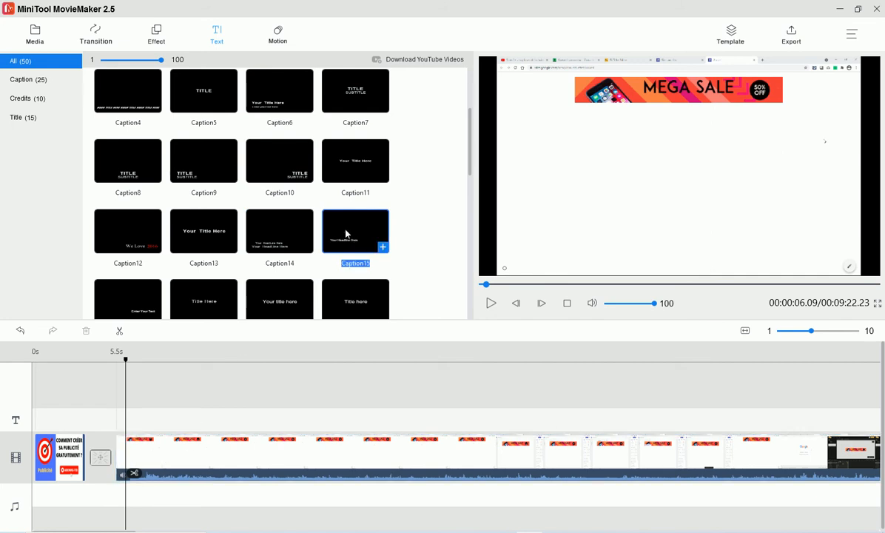
left_click(383, 248)
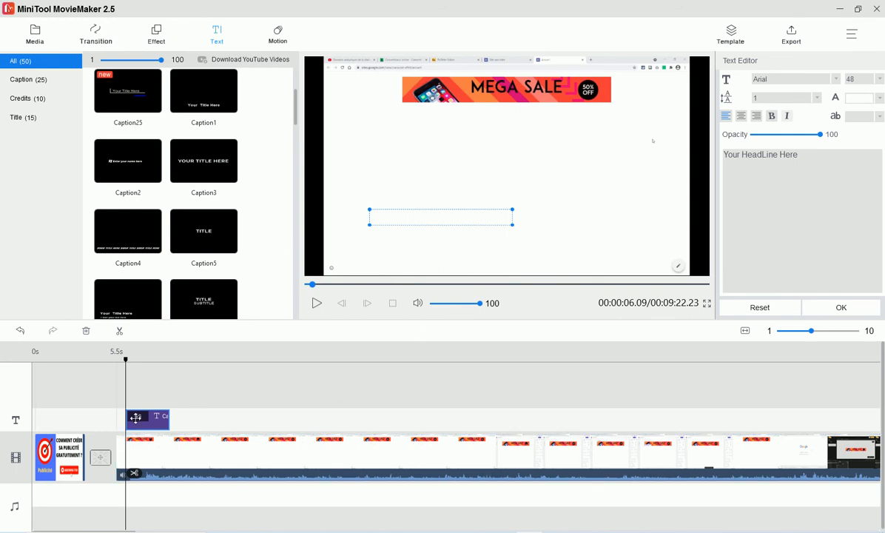
- Replace the caption's text with "VOTRE TEXTE ICI" and make it dark teal, bold and centred
left_click_drag(805, 157, 715, 157)
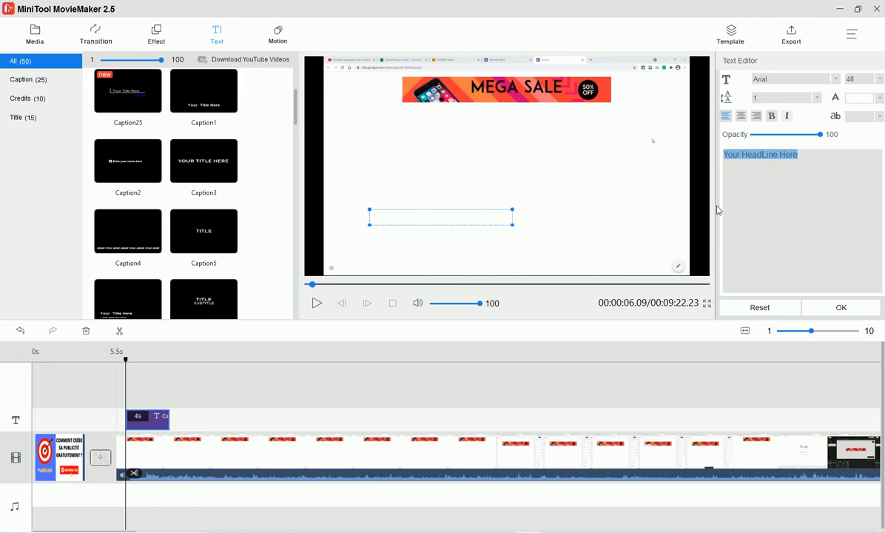
type("VOTRE TEXTE ICI")
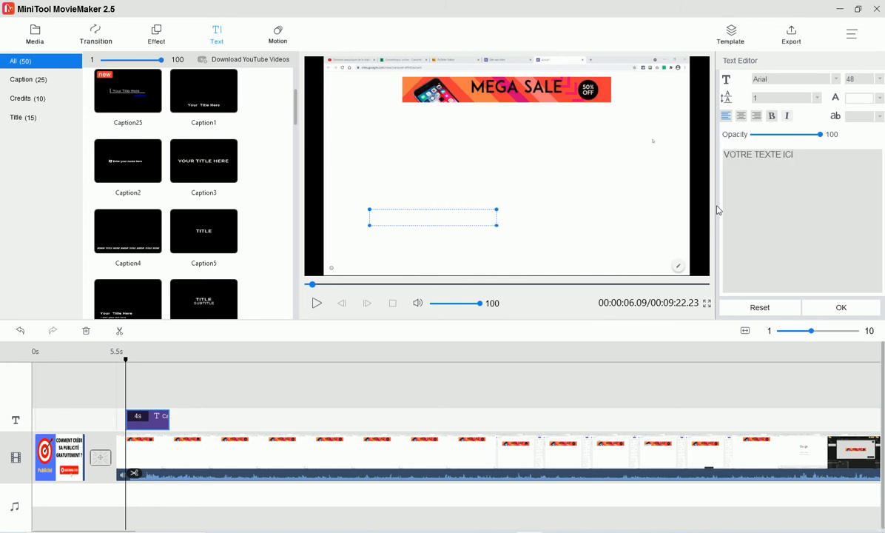
left_click(858, 98)
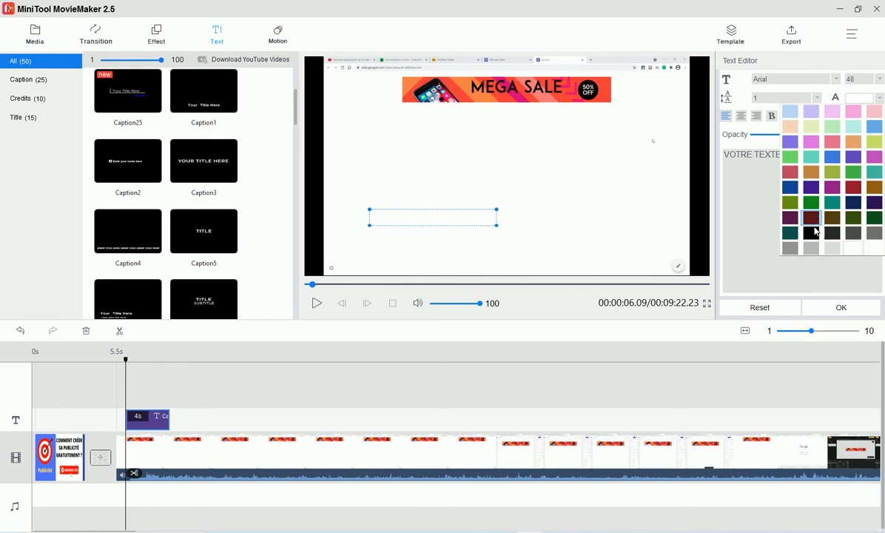
left_click(777, 234)
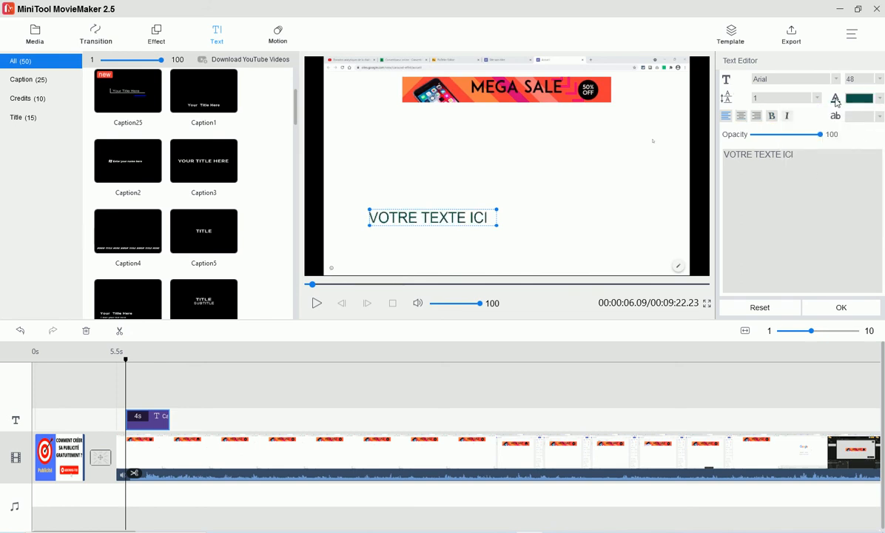
left_click(772, 116)
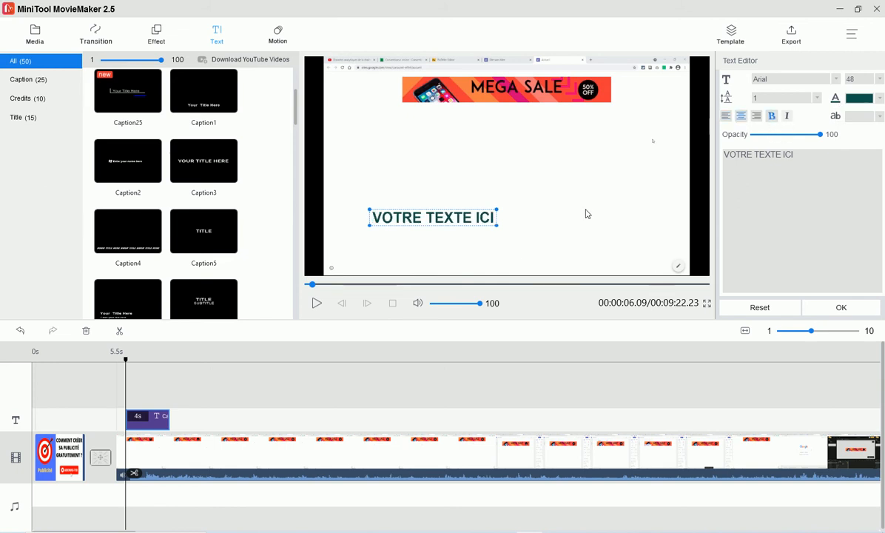
- Move the caption to the lower middle of the frame and give it a light green highlight
left_click_drag(436, 220, 505, 227)
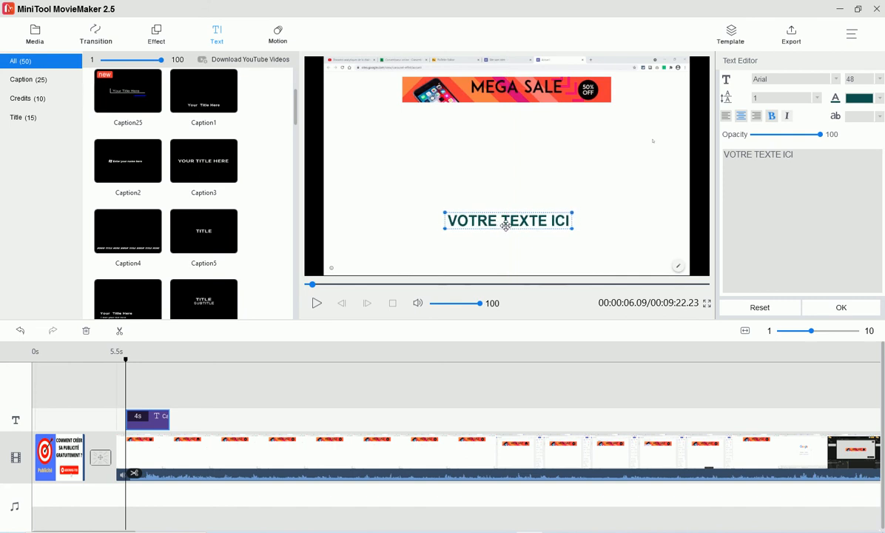
left_click(873, 116)
left_click(790, 175)
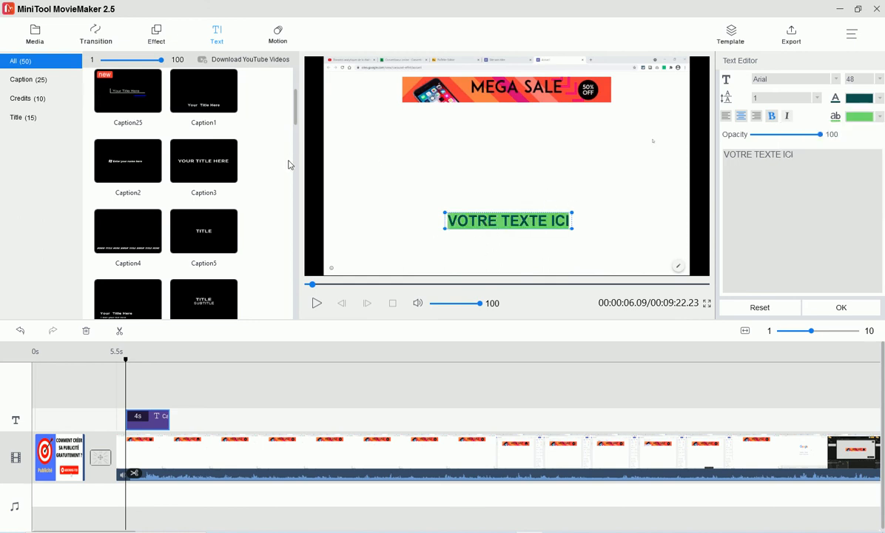
- Look through the Credits, Title and Caption text categories and return to the full list of templates
left_click(33, 101)
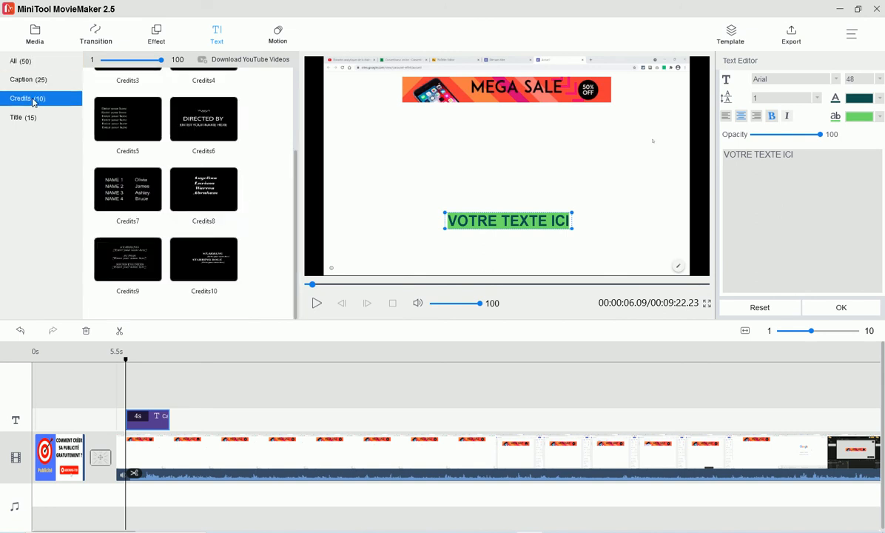
left_click(34, 123)
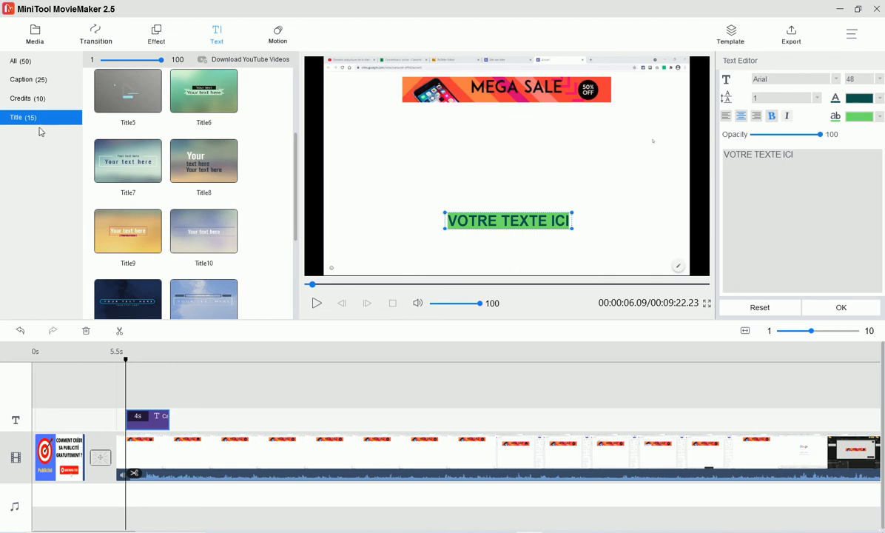
left_click(27, 100)
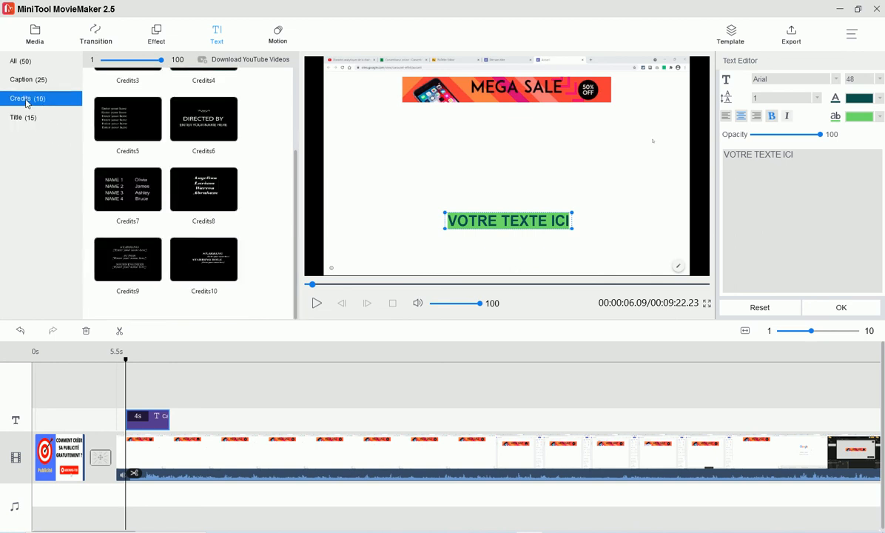
left_click(32, 81)
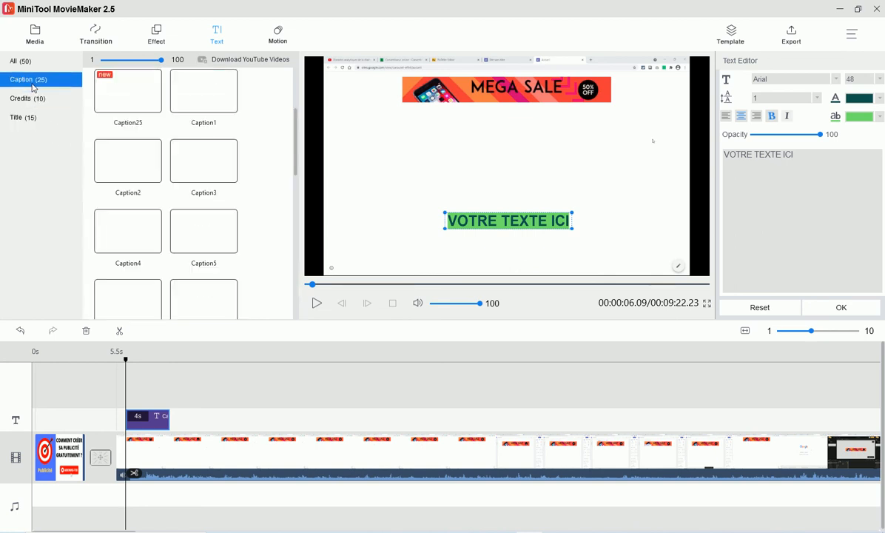
left_click(30, 66)
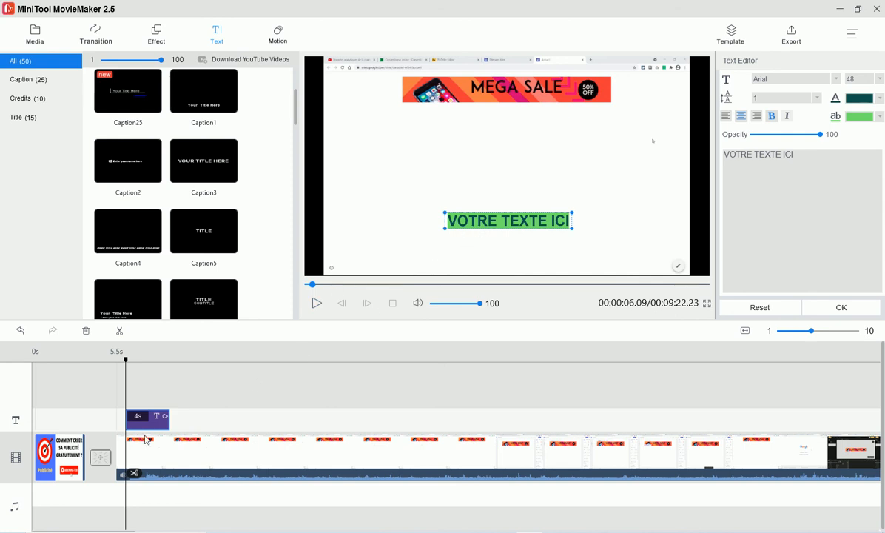
- Align the start of the caption clip with the start of the video and set its duration to 4.2 s
mouse_move(170, 420)
left_mouse_down()
mouse_move(272, 420)
mouse_move(120, 423)
left_mouse_up()
left_click(230, 420)
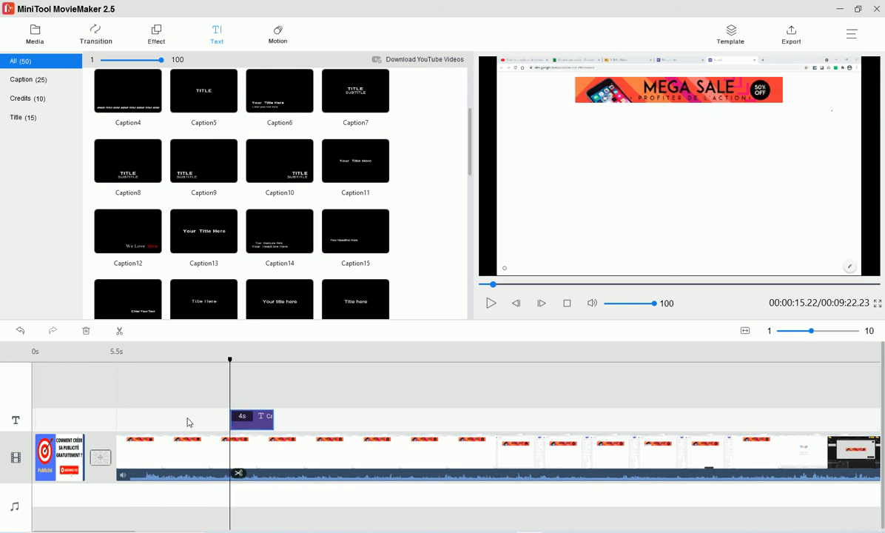
left_click_drag(263, 424, 289, 419)
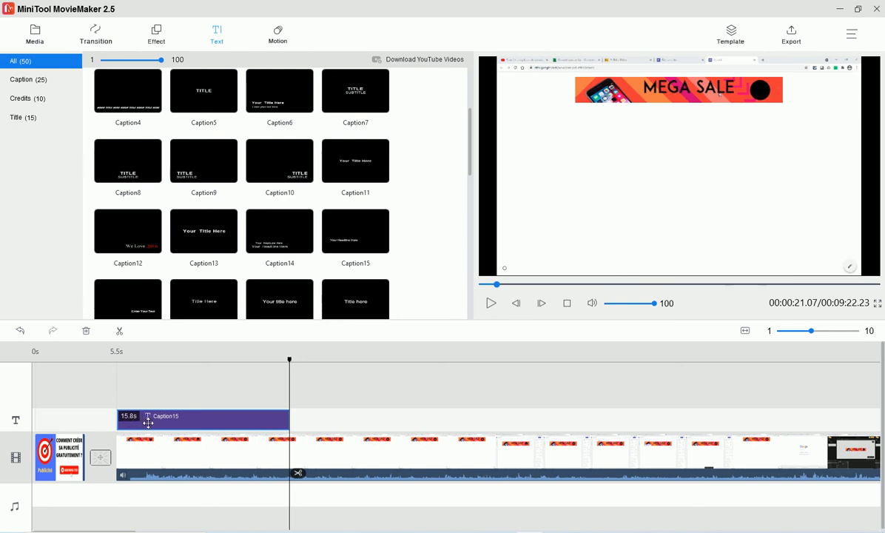
left_click_drag(289, 420, 163, 419)
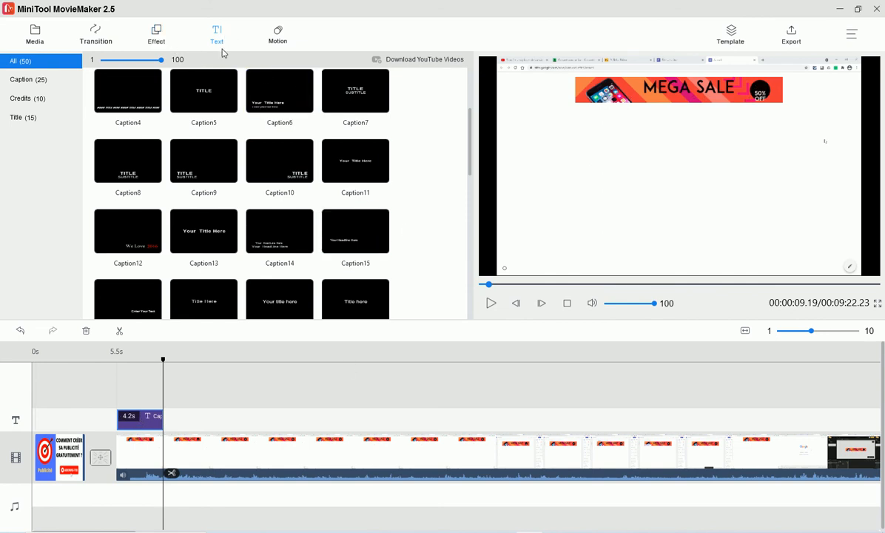
- Browse the motion library to examine its pan, zoom-in and zoom-out presets
left_click(278, 37)
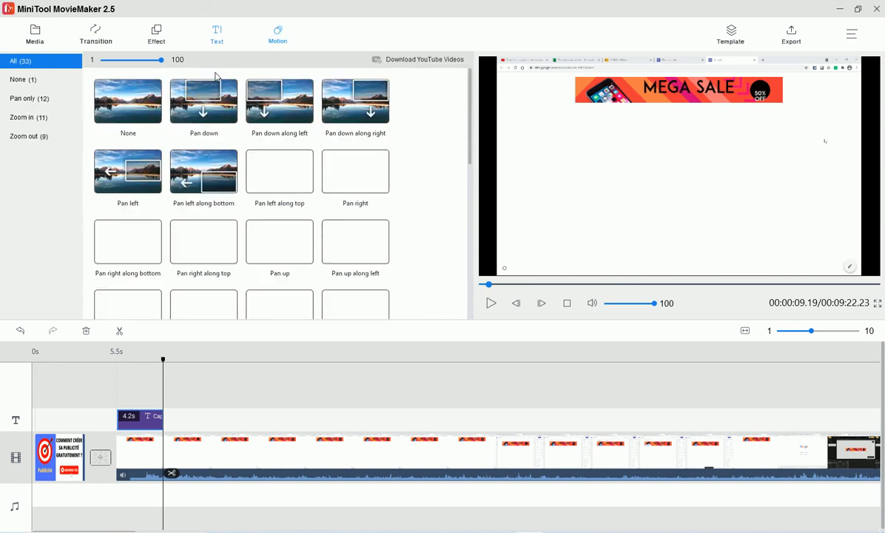
left_click(336, 249)
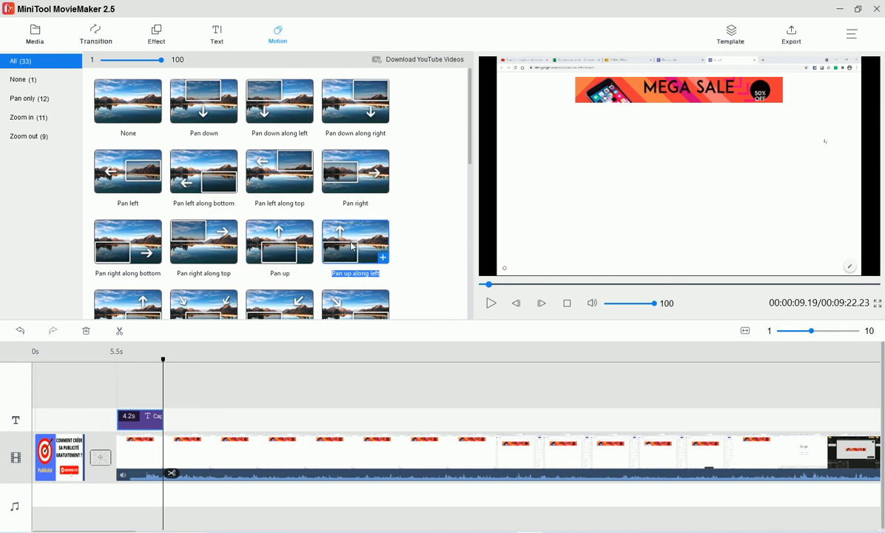
scroll(314, 228, "down", 1)
left_click(310, 226)
scroll(314, 227, "down", 1)
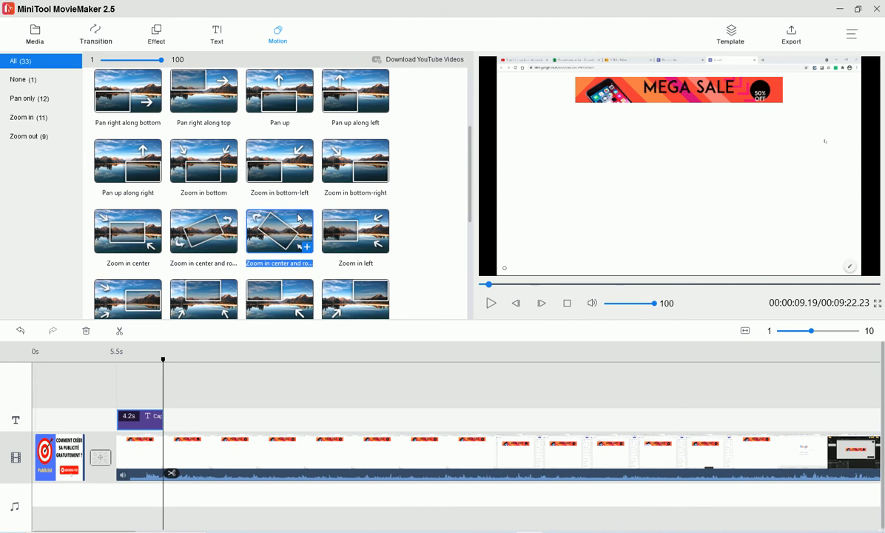
scroll(293, 239, "down", 1)
scroll(296, 251, "down", 1)
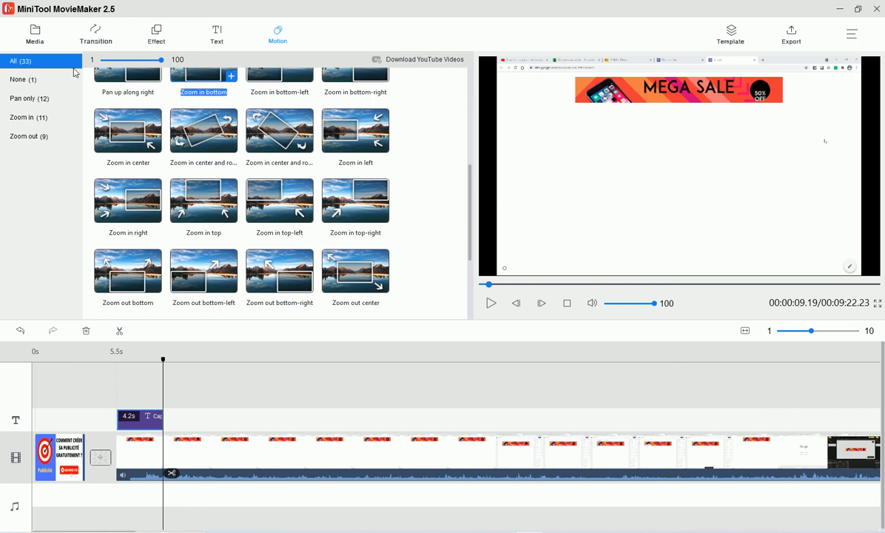
- View the movie templates, try the Challenge template, cancel its file selection and close the template collection
left_click(731, 34)
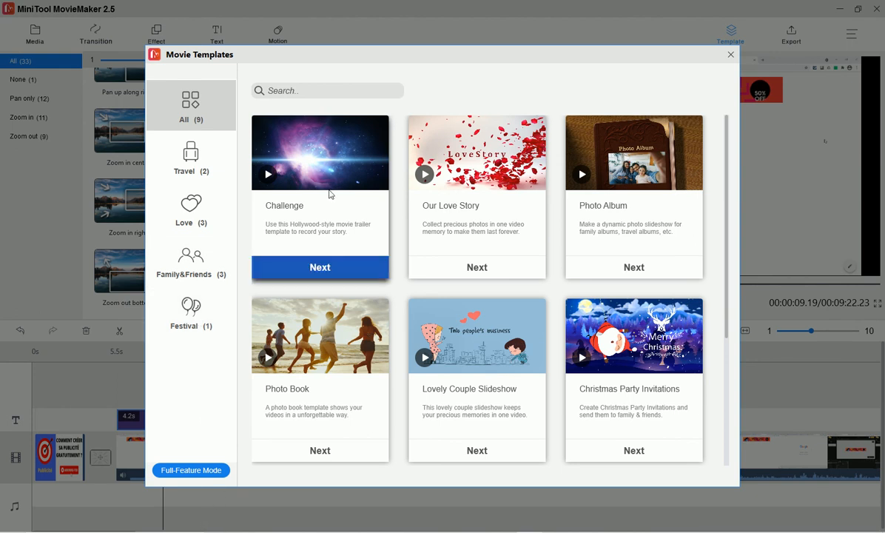
left_click(321, 268)
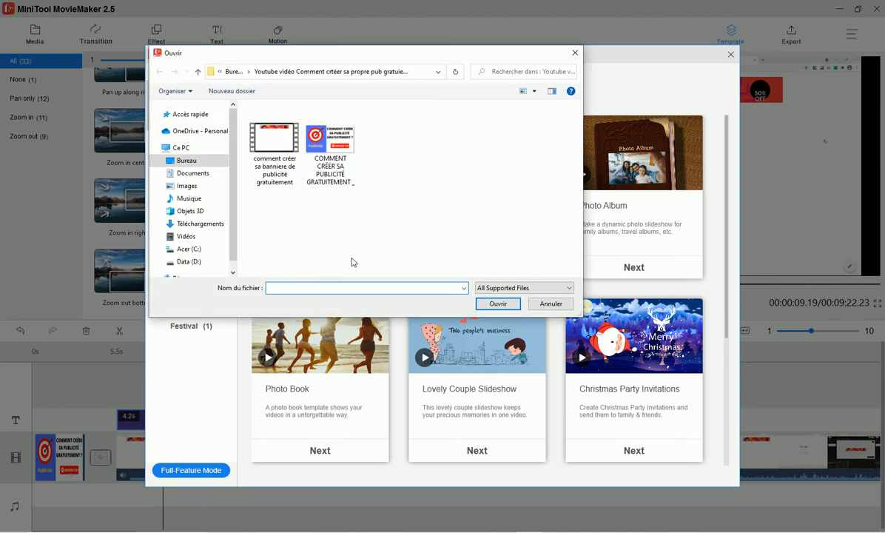
left_click(550, 303)
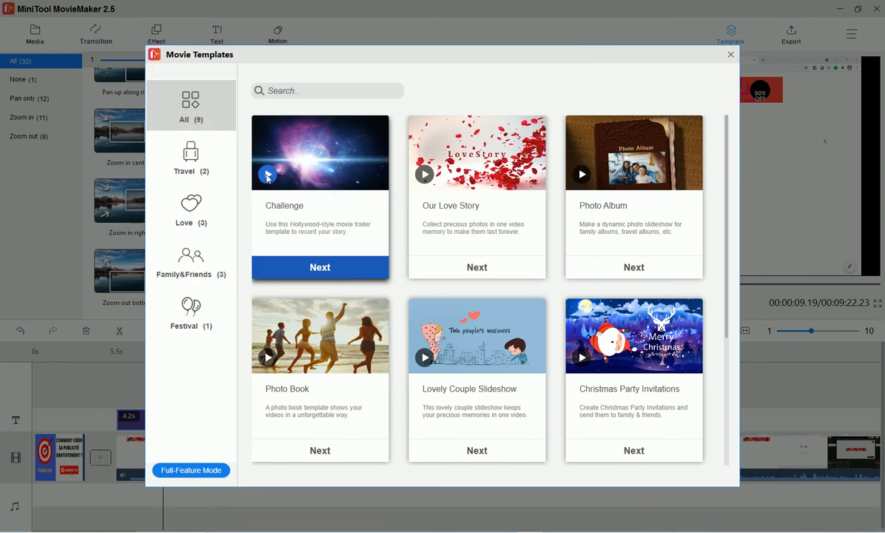
left_click(730, 55)
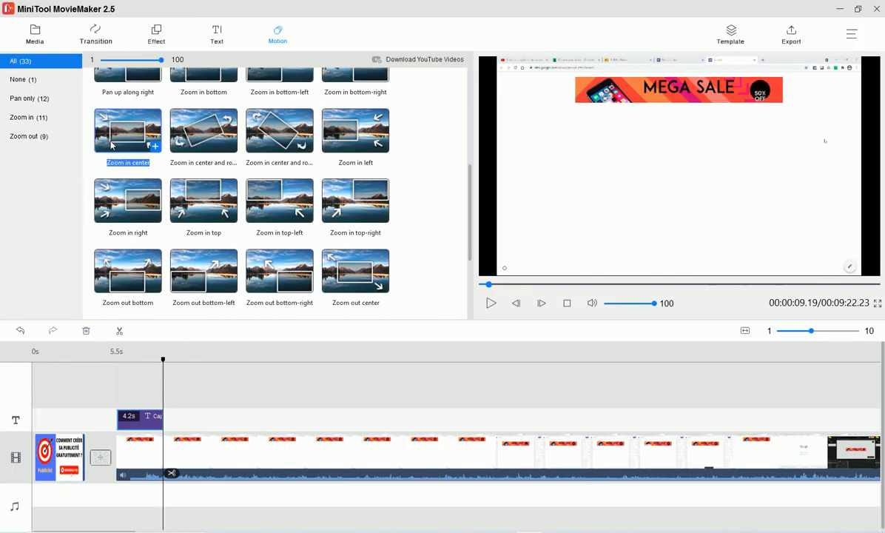
- Open the export settings for the finished movie
left_click(791, 37)
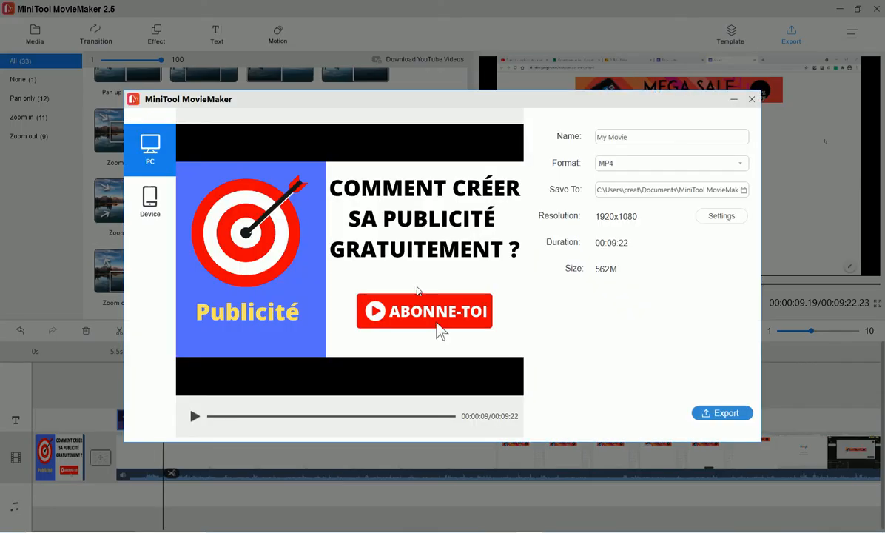